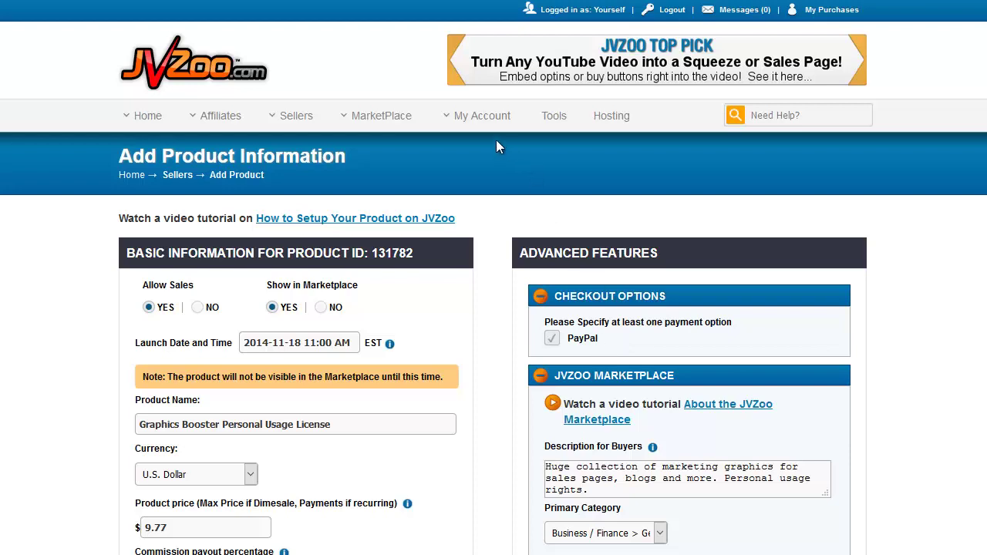
Review the product's basic information and marketplace settings, highlighting the personal usage rights sentence in the buyer description
mouse_move(484, 125)
scroll(905, 330, "down", 3)
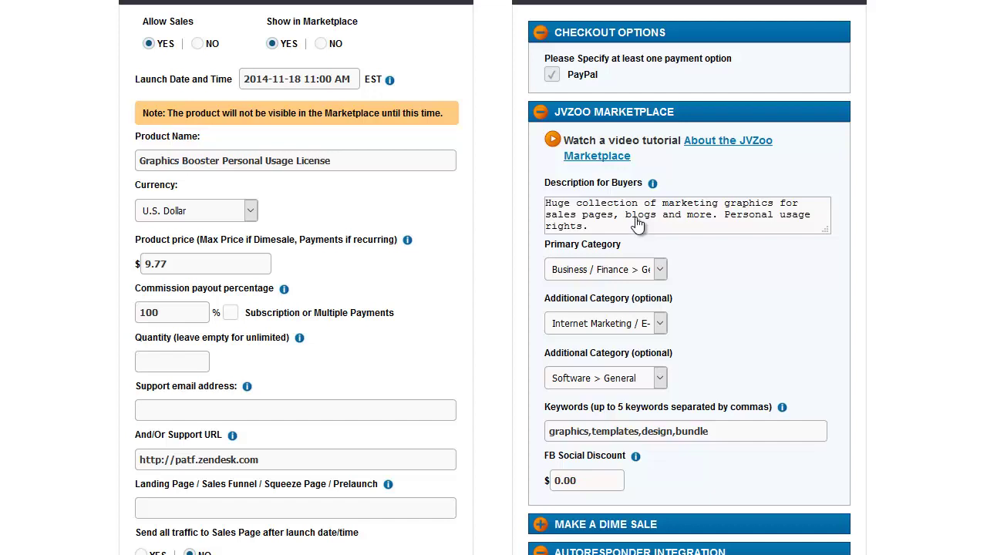
left_click_drag(725, 218, 742, 231)
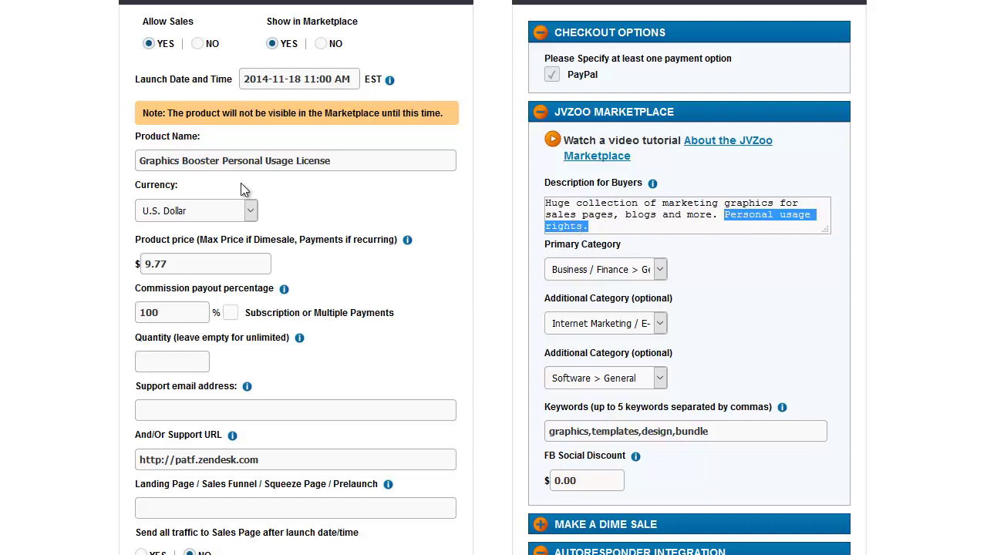
left_click(739, 250)
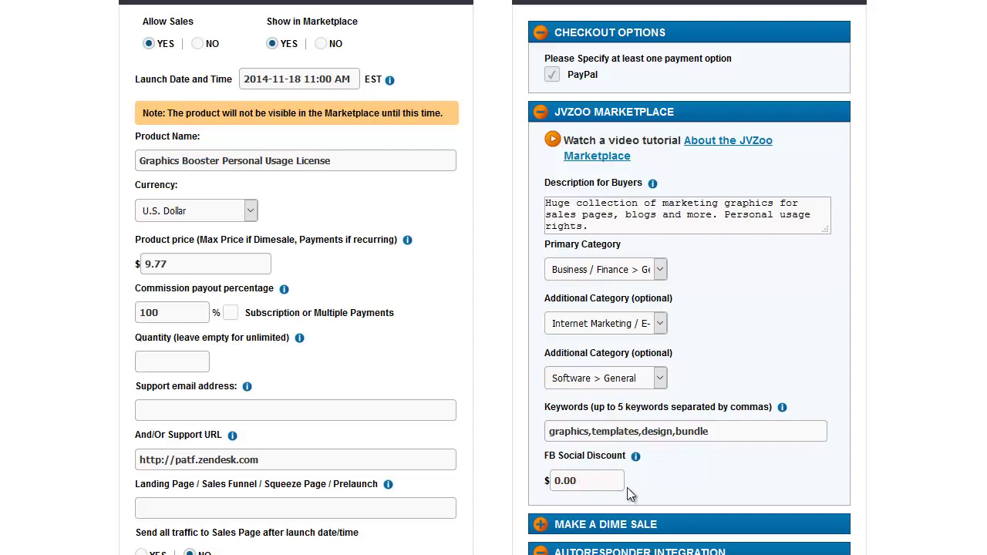
Set up a dime sale with a start price of $5.00, increasing by $.02 every 3 sales
scroll(917, 437, "down", 3)
scroll(917, 443, "down", 1)
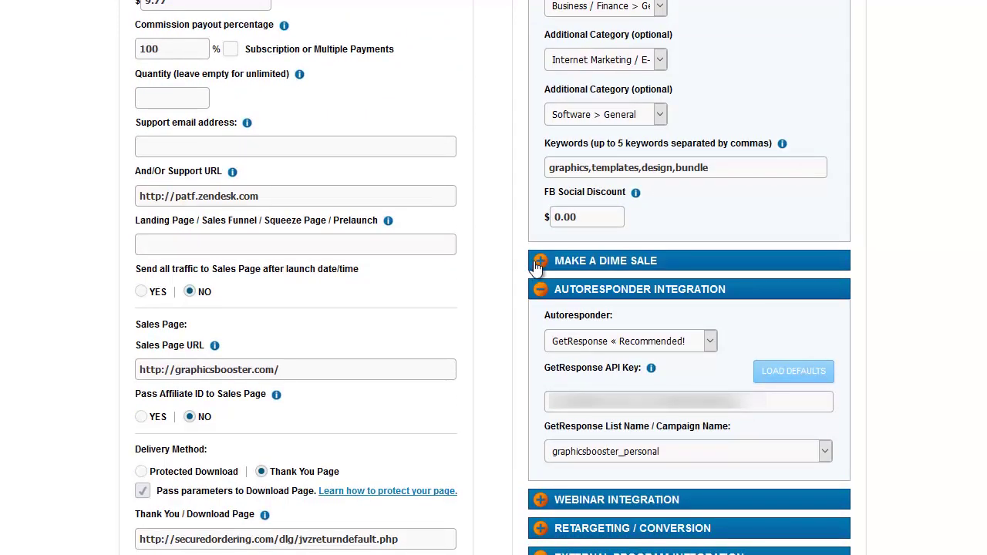
scroll(505, 206, "up", 1)
scroll(505, 204, "up", 1)
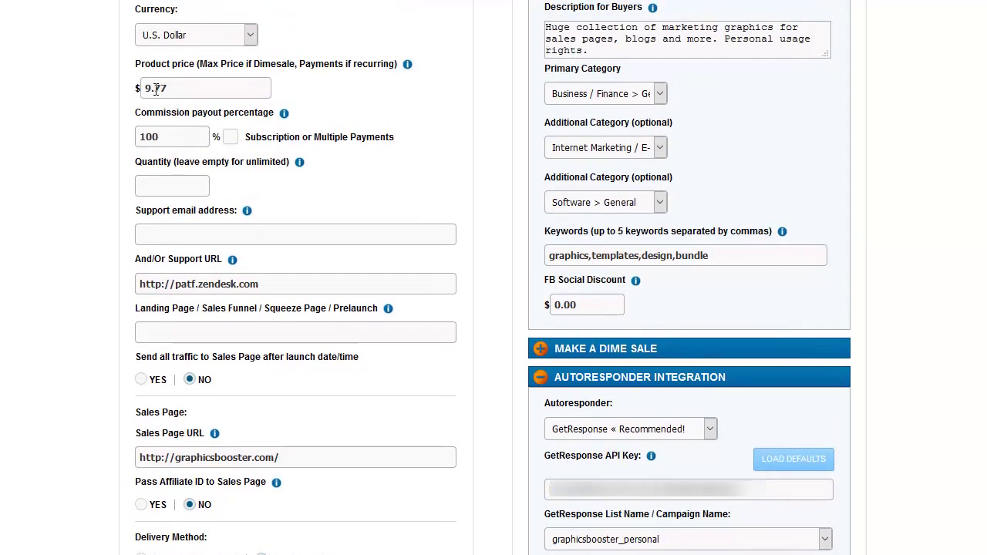
left_click(541, 349)
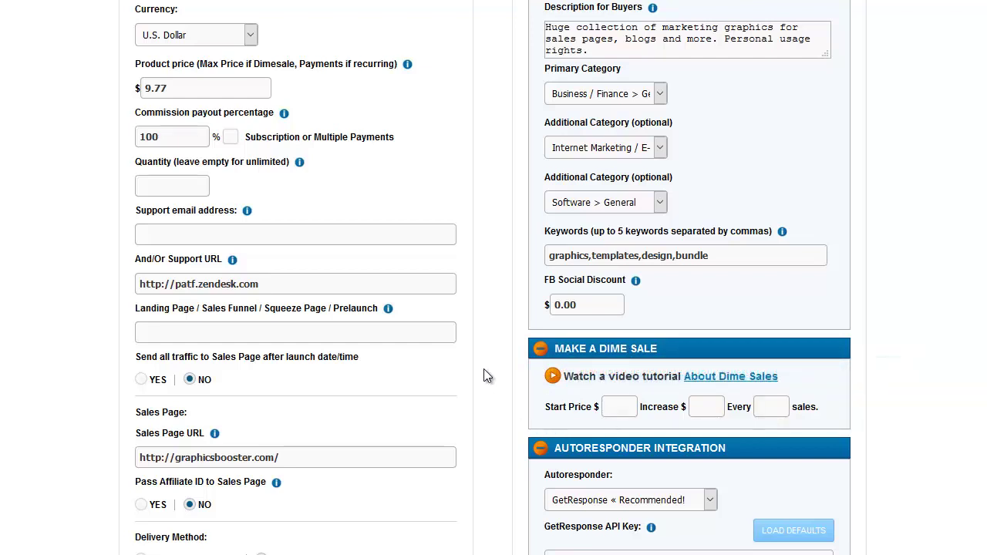
left_click(623, 411)
type("5.00")
left_click_drag(172, 85, 137, 79)
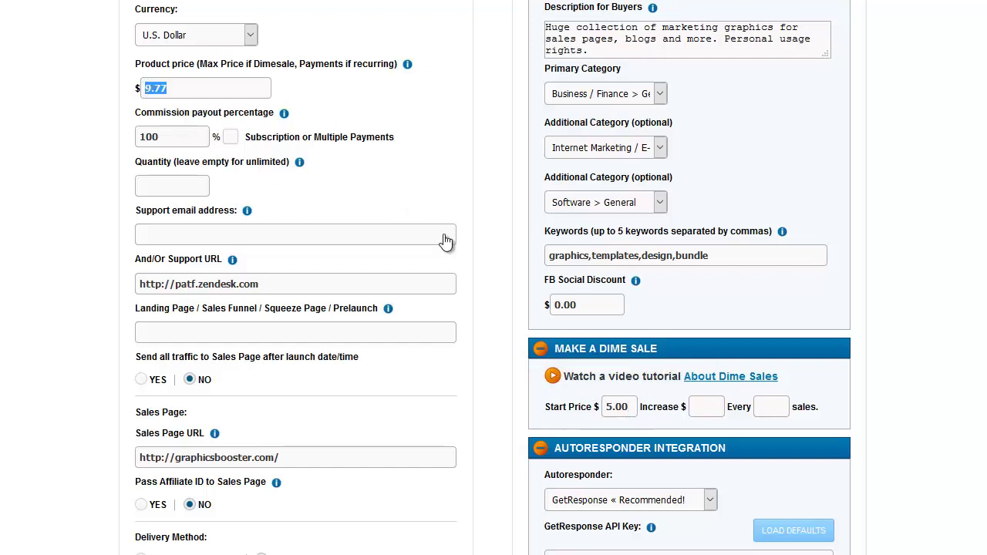
left_click(697, 409)
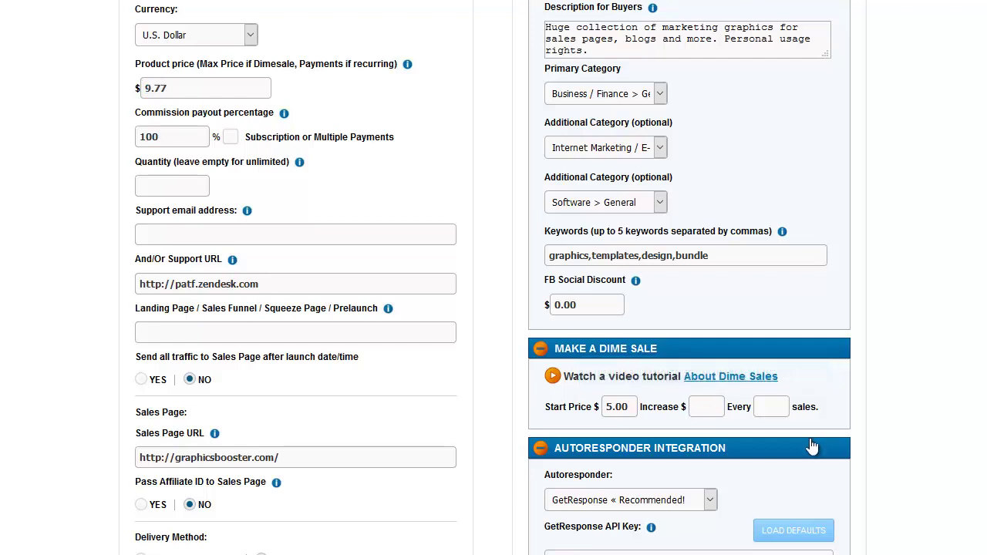
type(".02")
left_click(775, 407)
type("3")
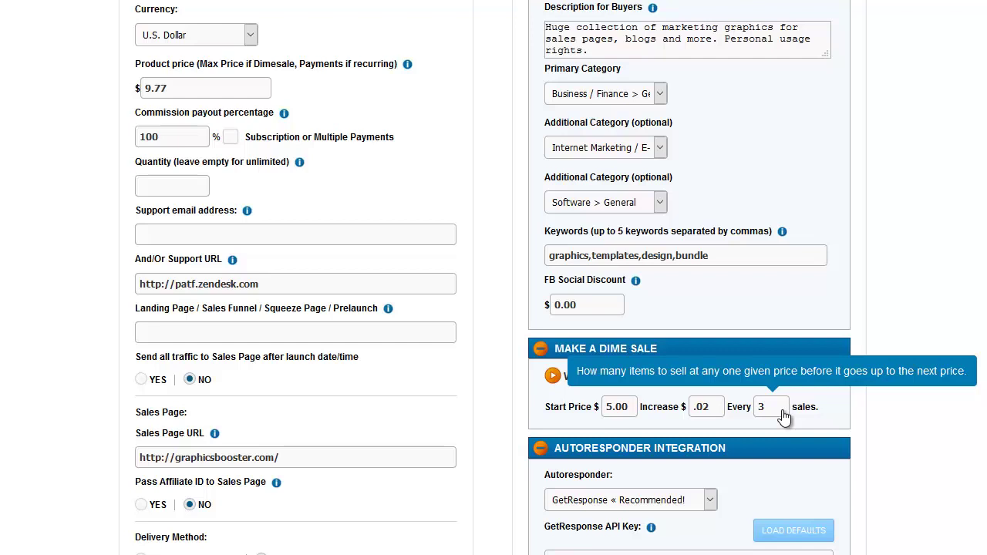
Clear the dime sale's start price, increase and sales interval, and collapse the dime sale section
double_click(759, 409)
key("BackSpace")
left_click_drag(717, 407, 587, 407)
key("BackSpace")
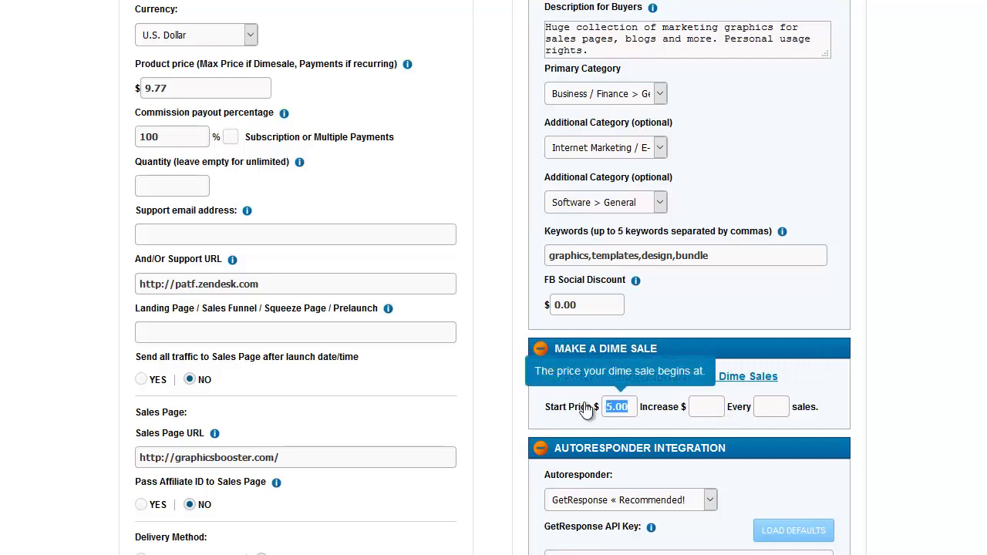
key("BackSpace")
left_click(540, 348)
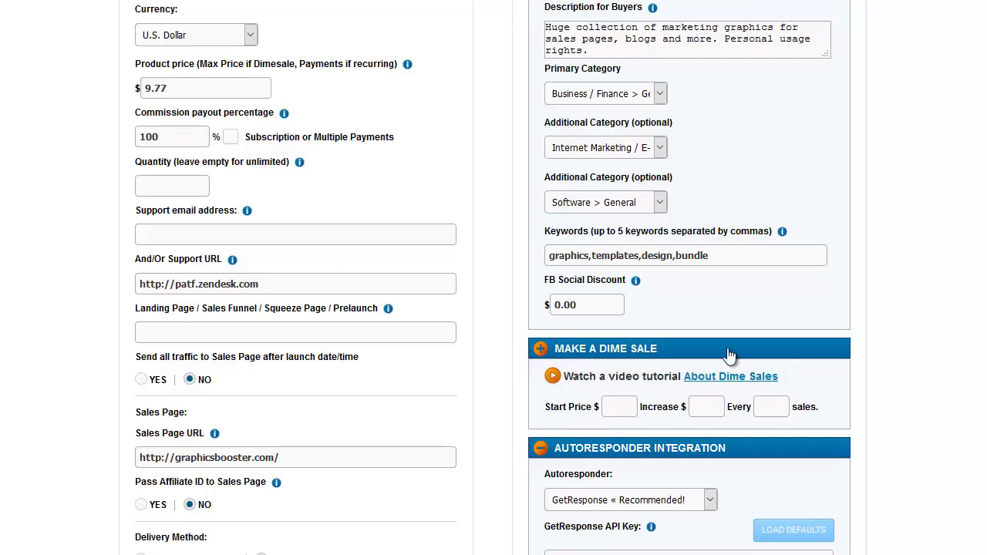
Examine the autoresponder integration settings, including the GetResponse API key and campaign name
scroll(934, 347, "down", 2)
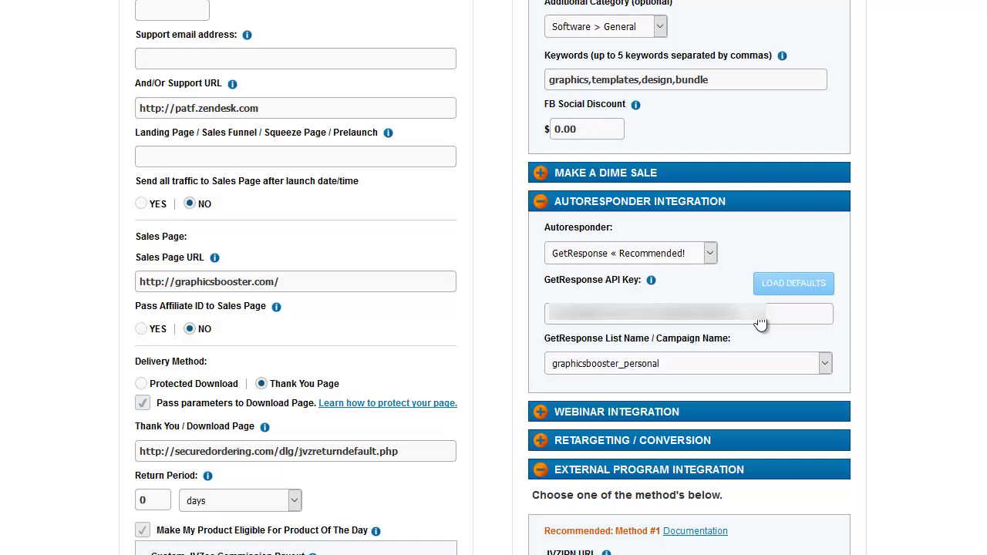
left_click_drag(759, 317, 473, 325)
left_click(914, 319)
Inspect the webinar integration and retargeting / conversion options, collapsing each section after viewing it
scroll(980, 327, "down", 5)
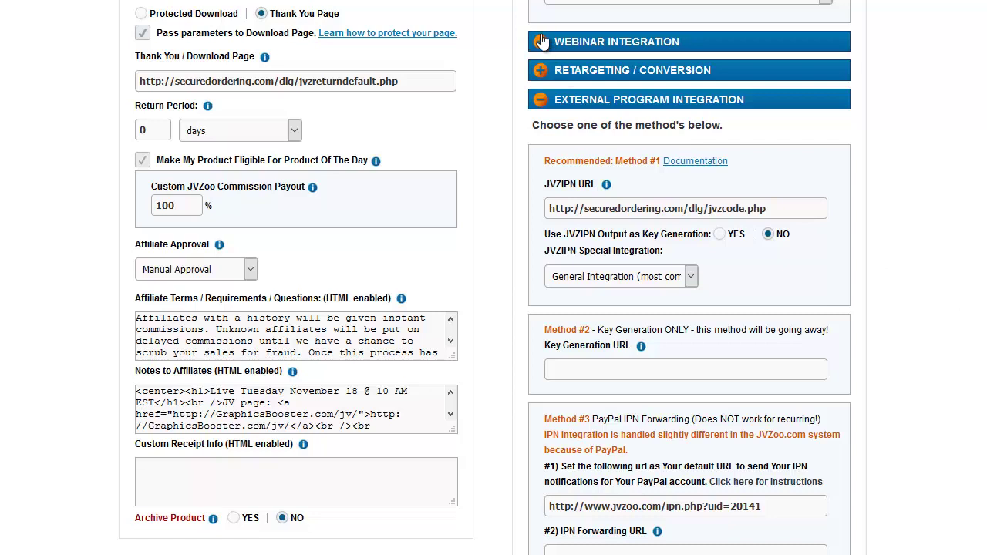
left_click(541, 42)
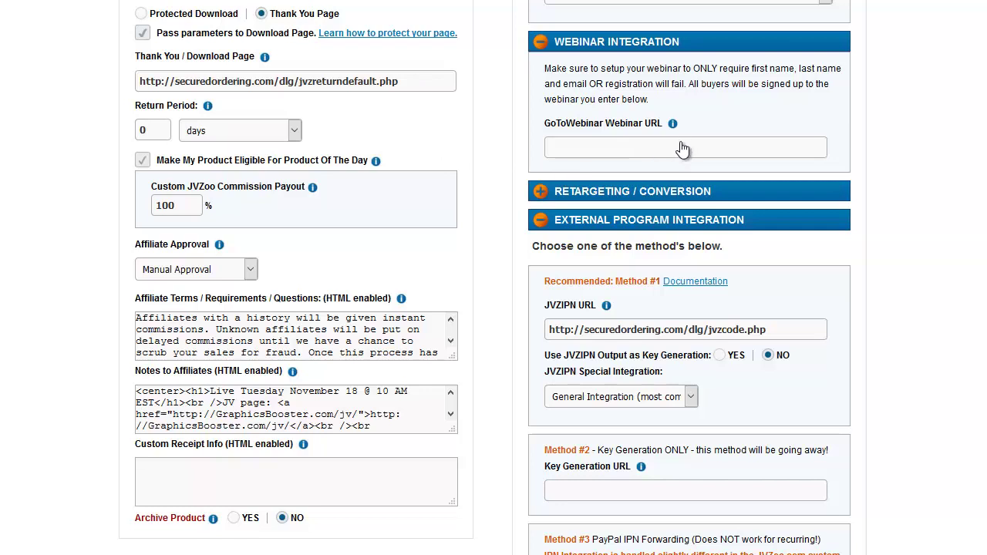
left_click(541, 43)
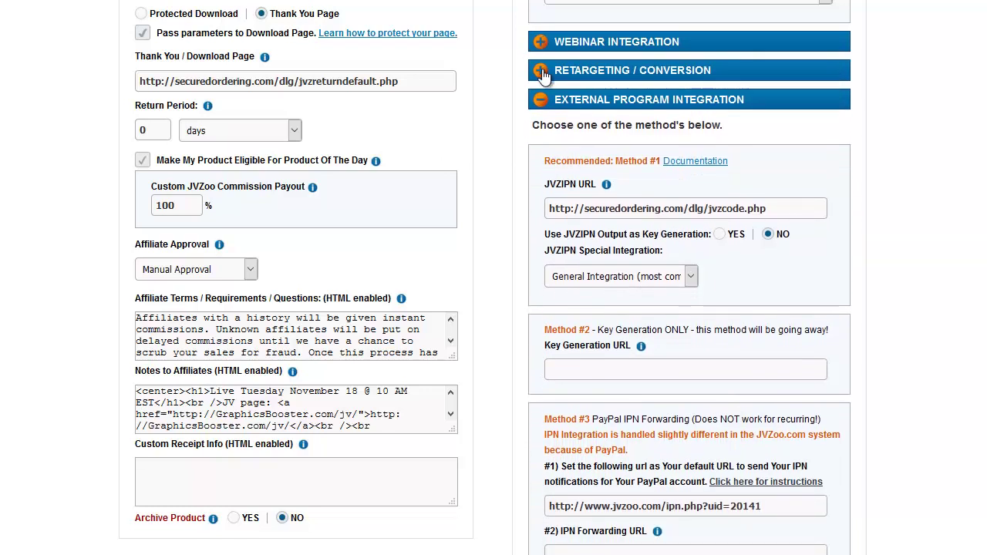
left_click(543, 73)
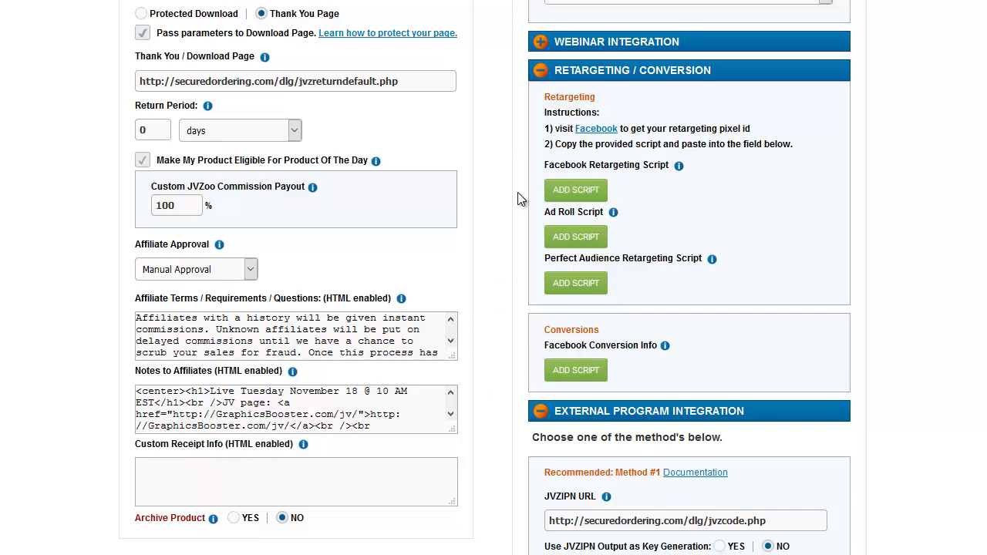
left_click(540, 71)
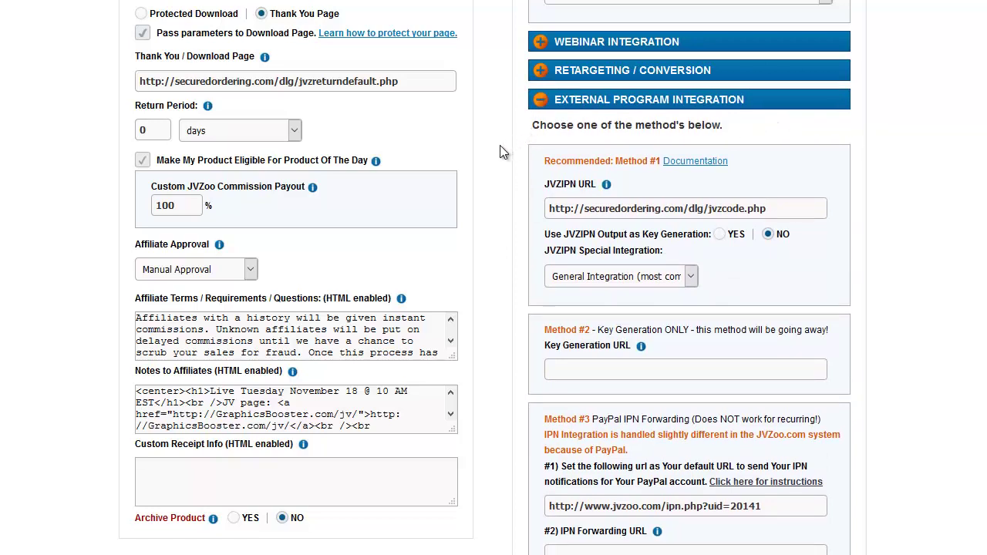
Review the external program integration methods and save the product
scroll(500, 147, "down", 1)
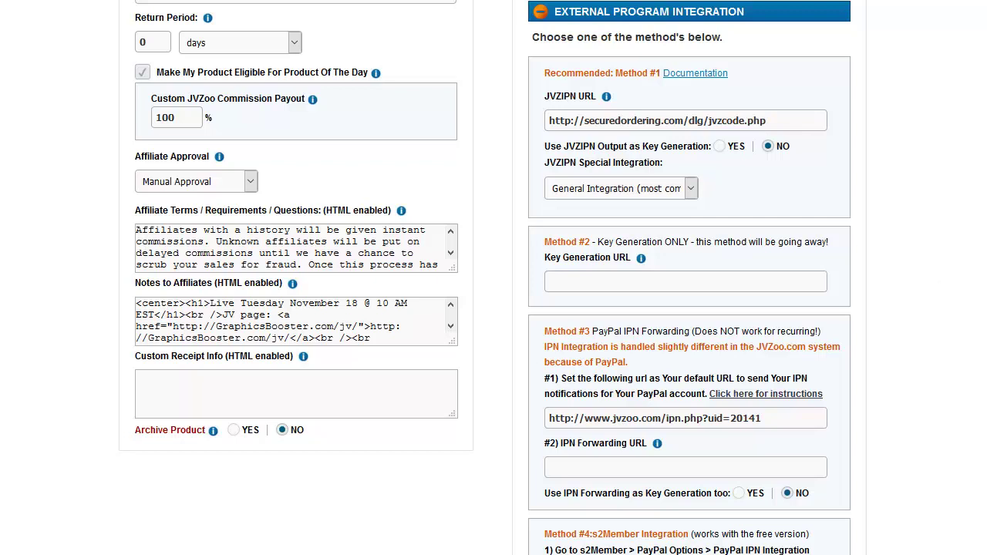
scroll(494, 278, "down", 3)
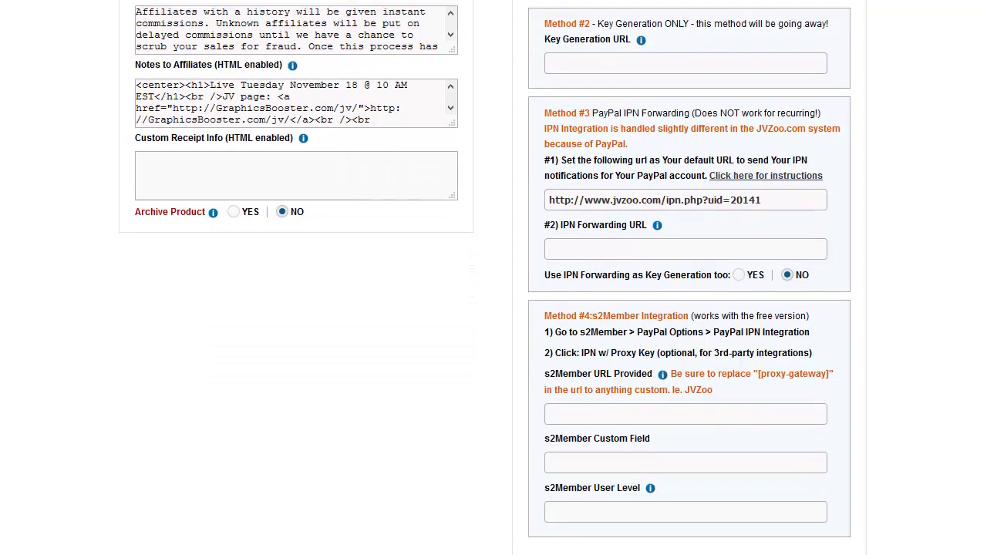
scroll(494, 278, "up", 5)
scroll(494, 278, "down", 5)
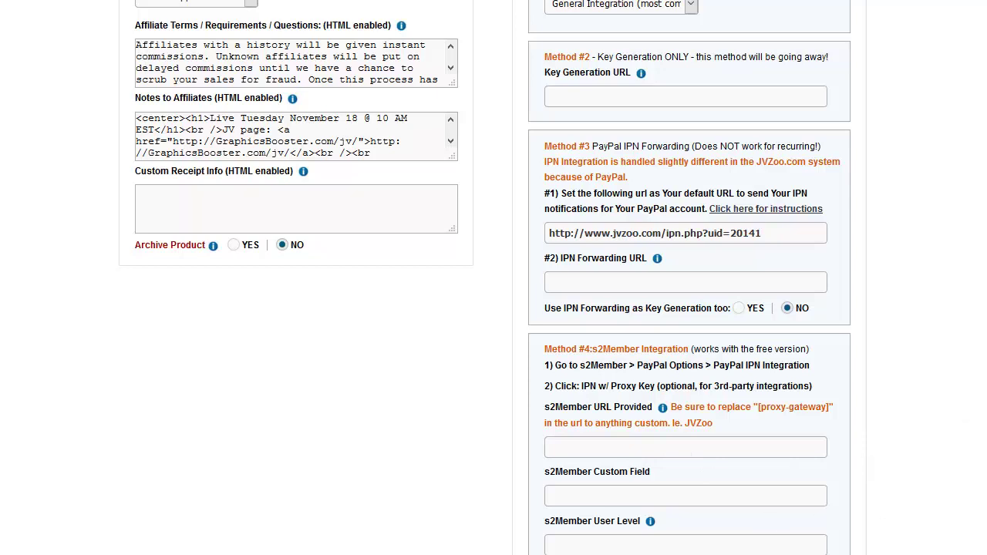
scroll(494, 277, "down", 3)
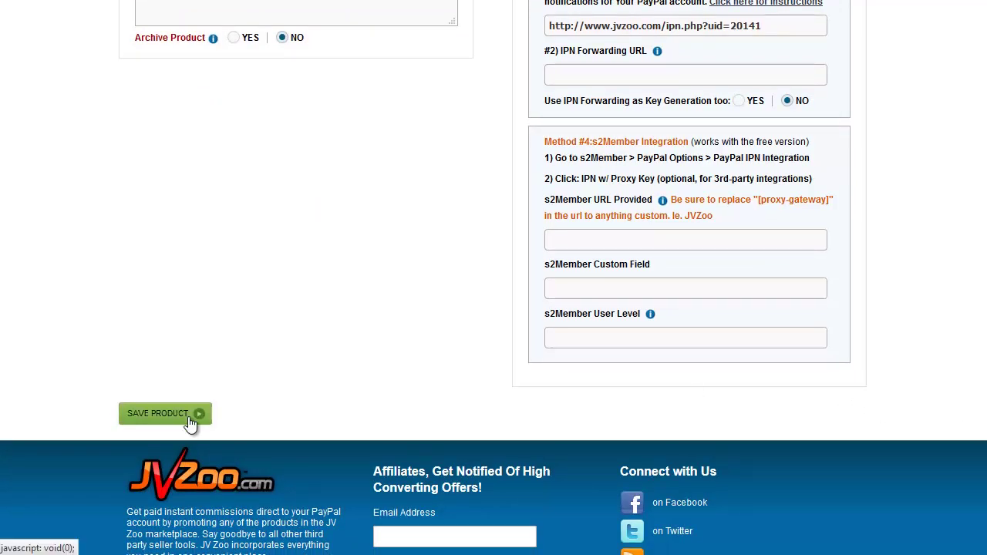
left_click(189, 420)
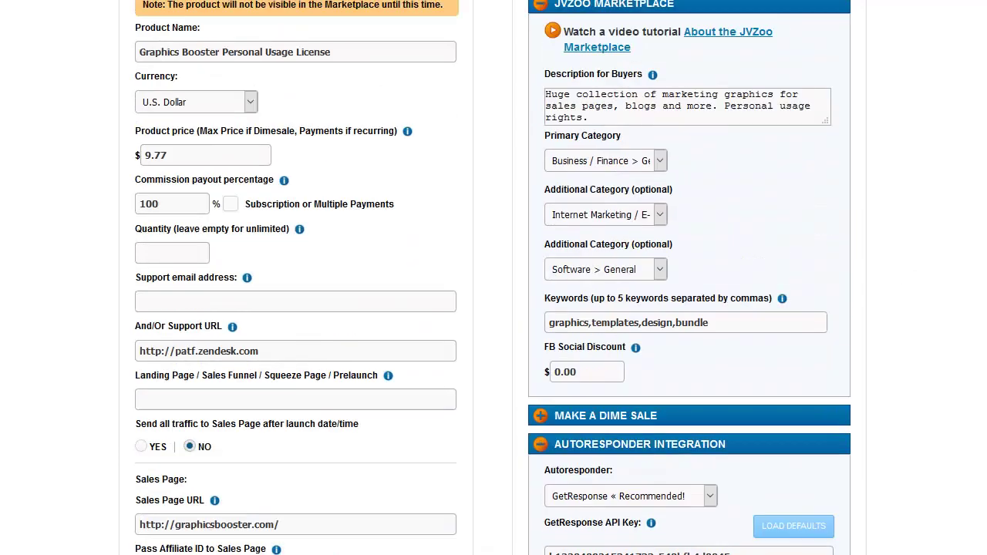